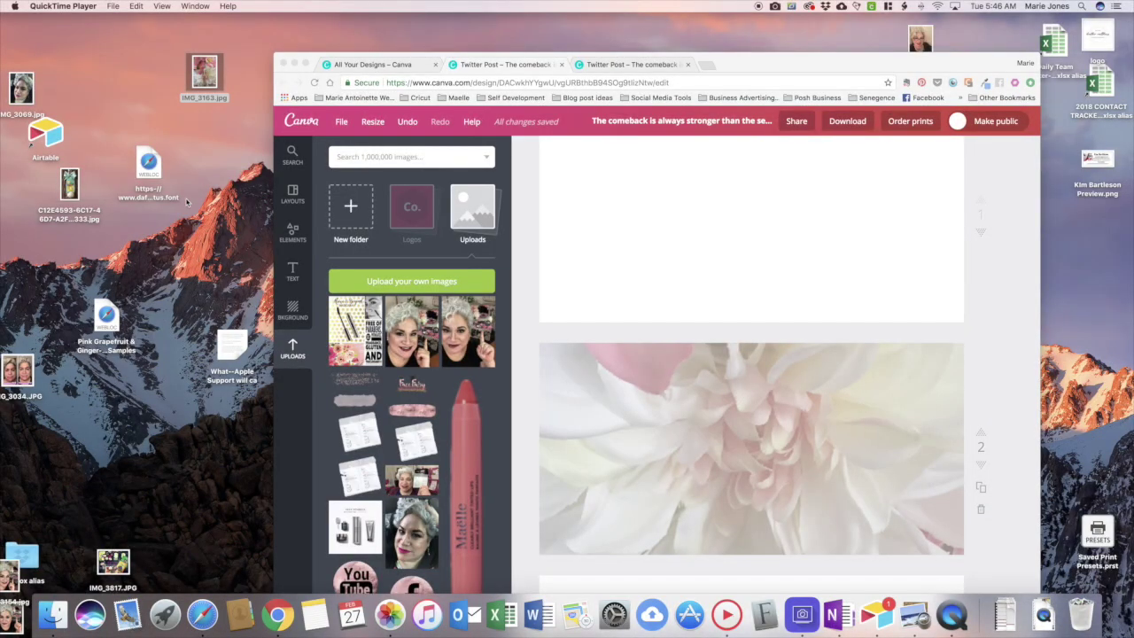
Preview the desktop photo IMG_3163.jpg, then drag it into Canva's Uploads.
double_click(211, 78)
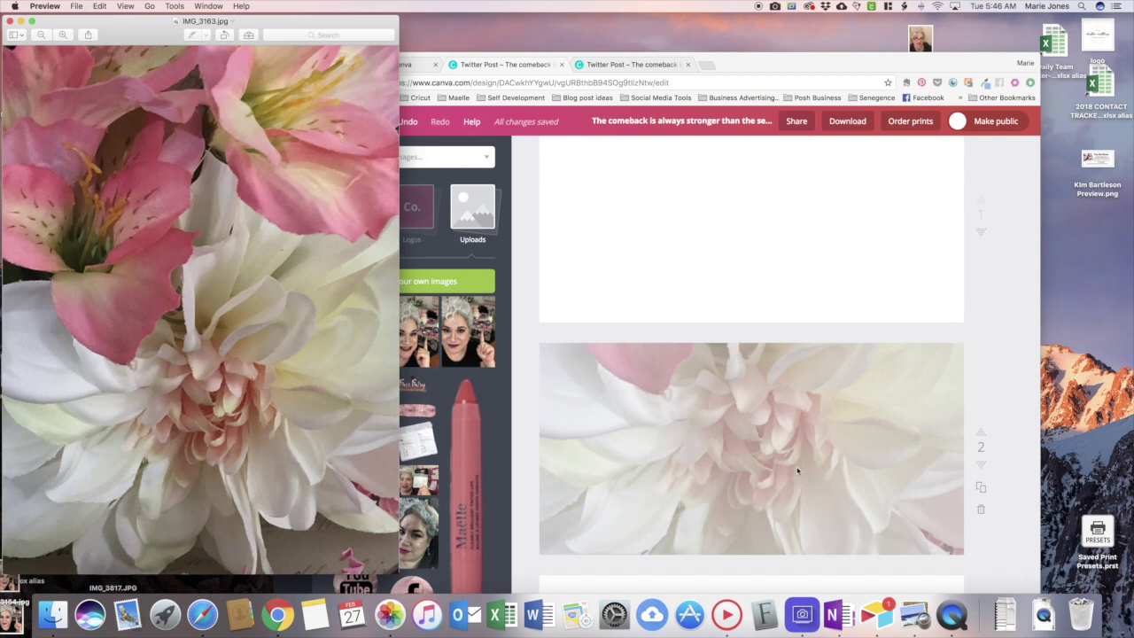
left_click(749, 460)
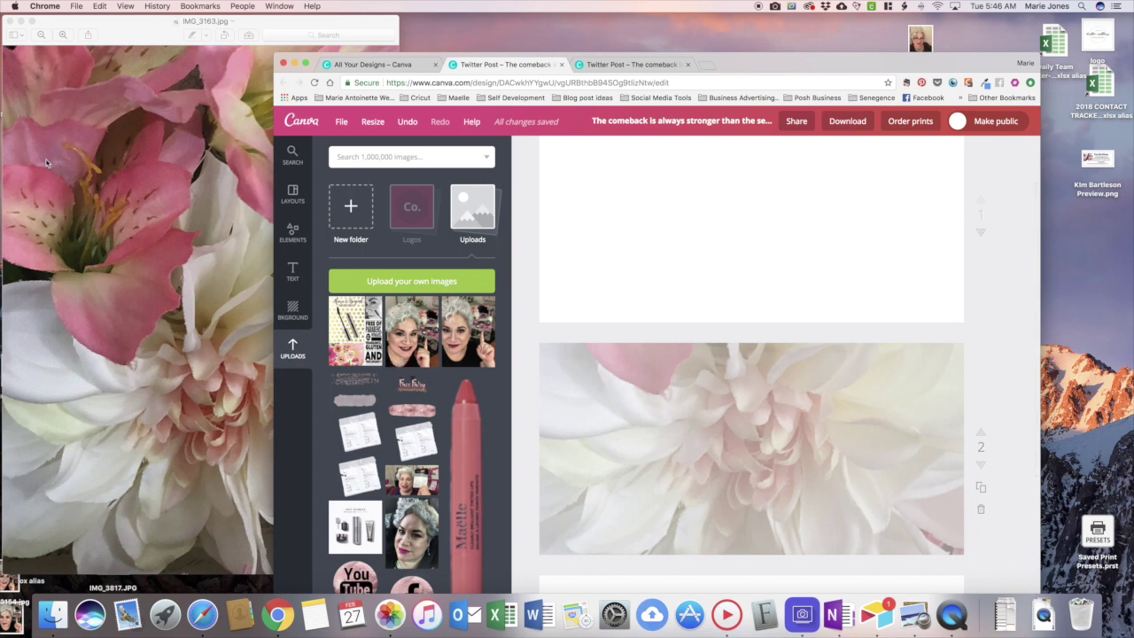
left_click(11, 21)
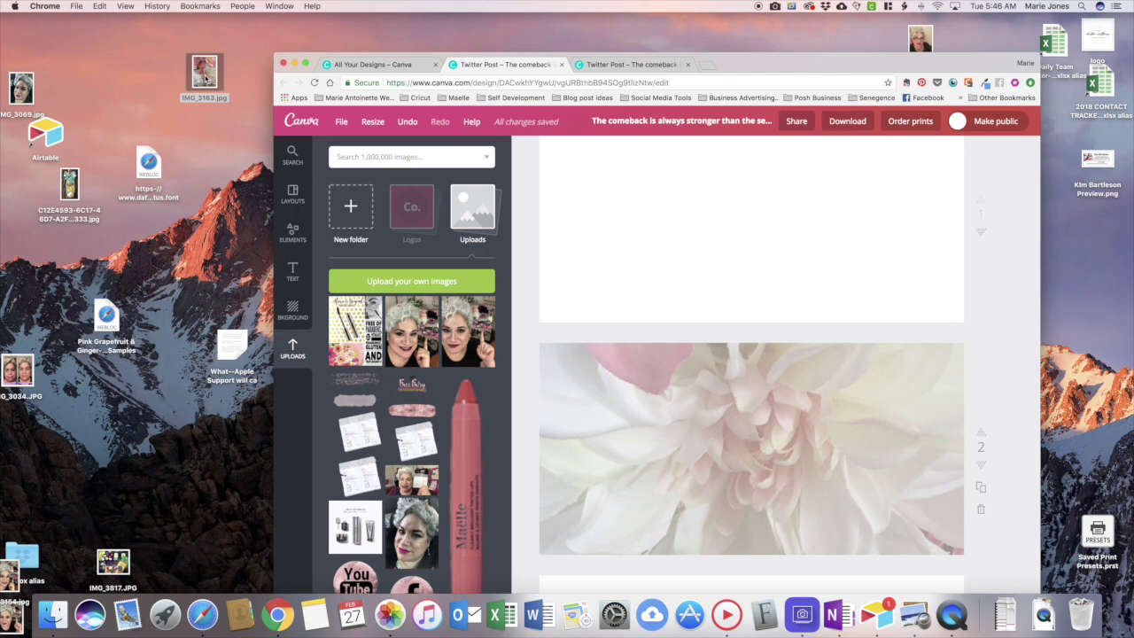
left_click_drag(205, 78, 414, 382)
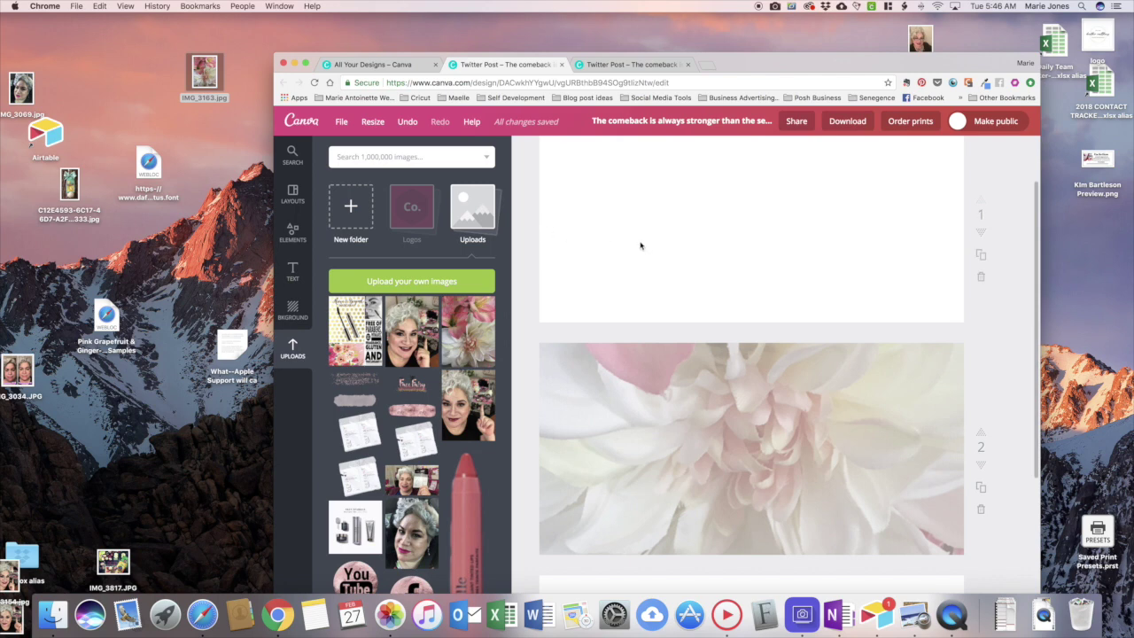
left_click(468, 330)
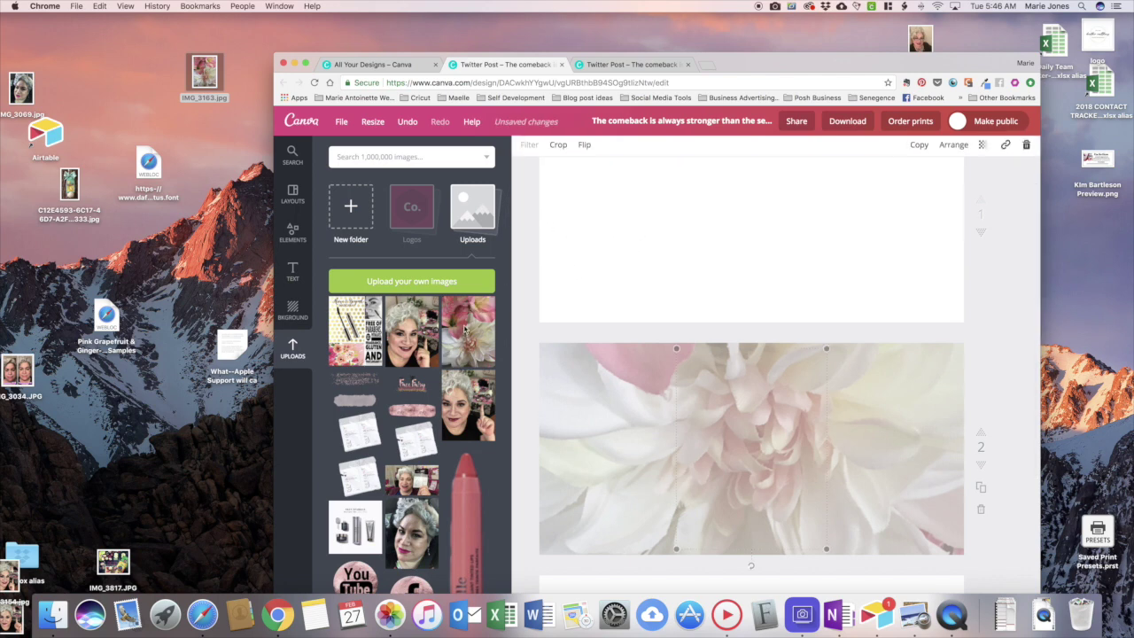
left_click_drag(756, 416, 654, 215)
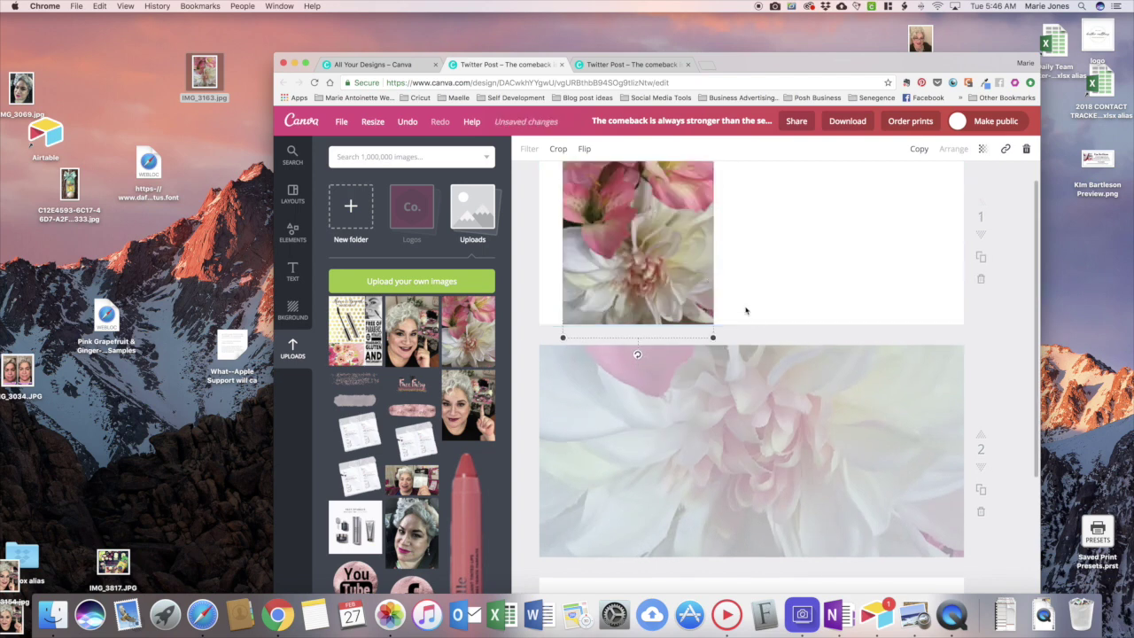
mouse_move(713, 325)
left_mouse_down()
mouse_move(992, 480)
mouse_move(1024, 509)
left_mouse_up()
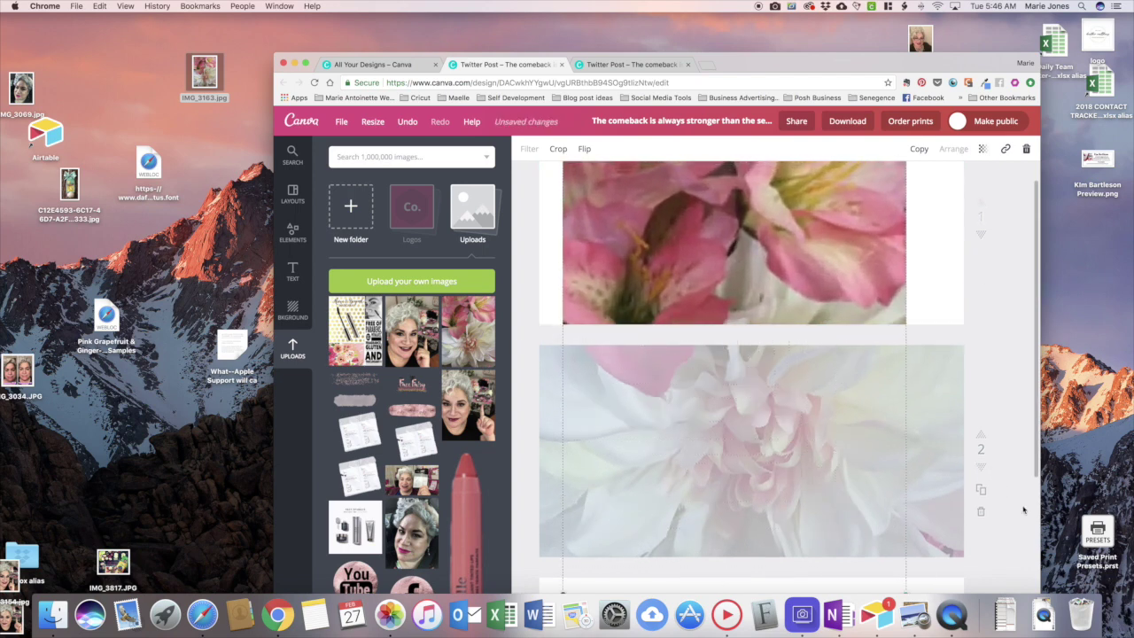
scroll(1010, 470, "up", 1)
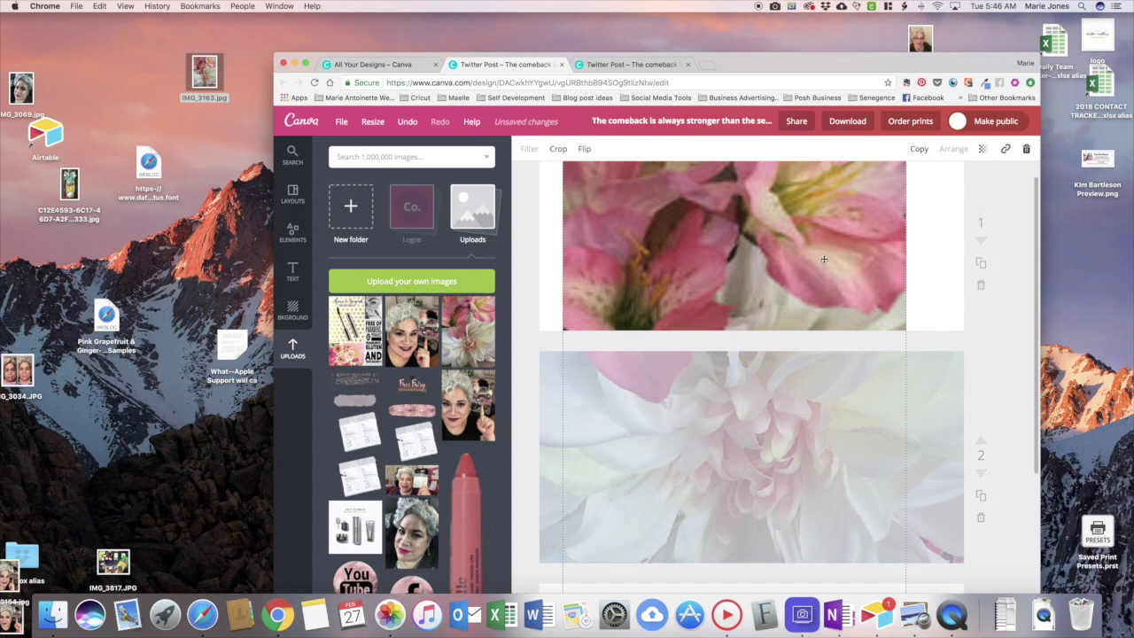
key("Escape")
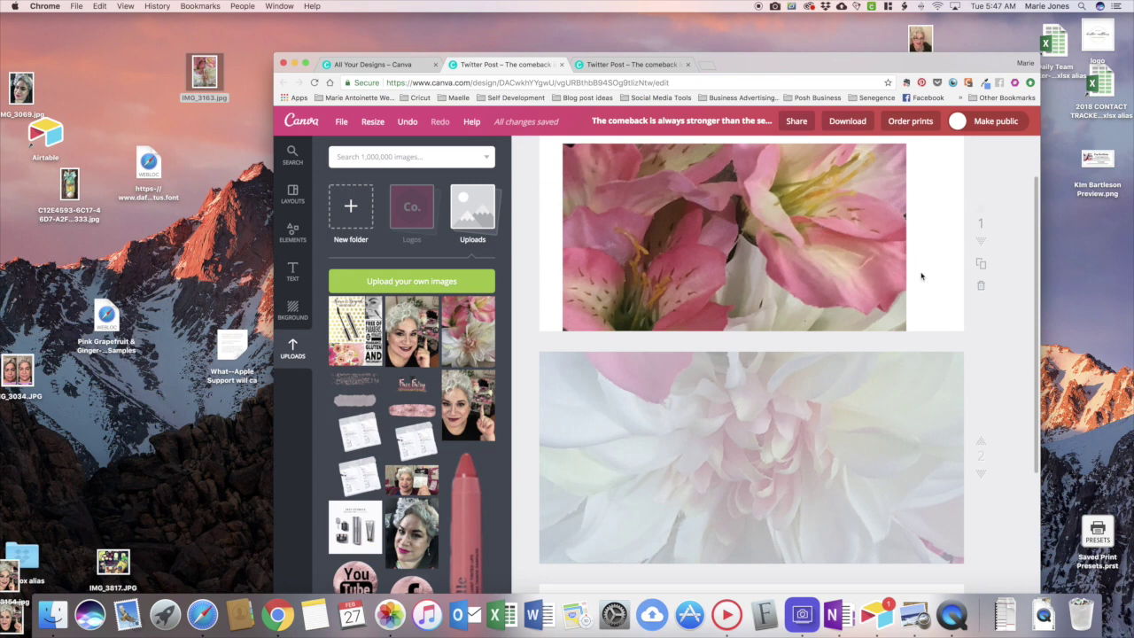
mouse_move(734, 245)
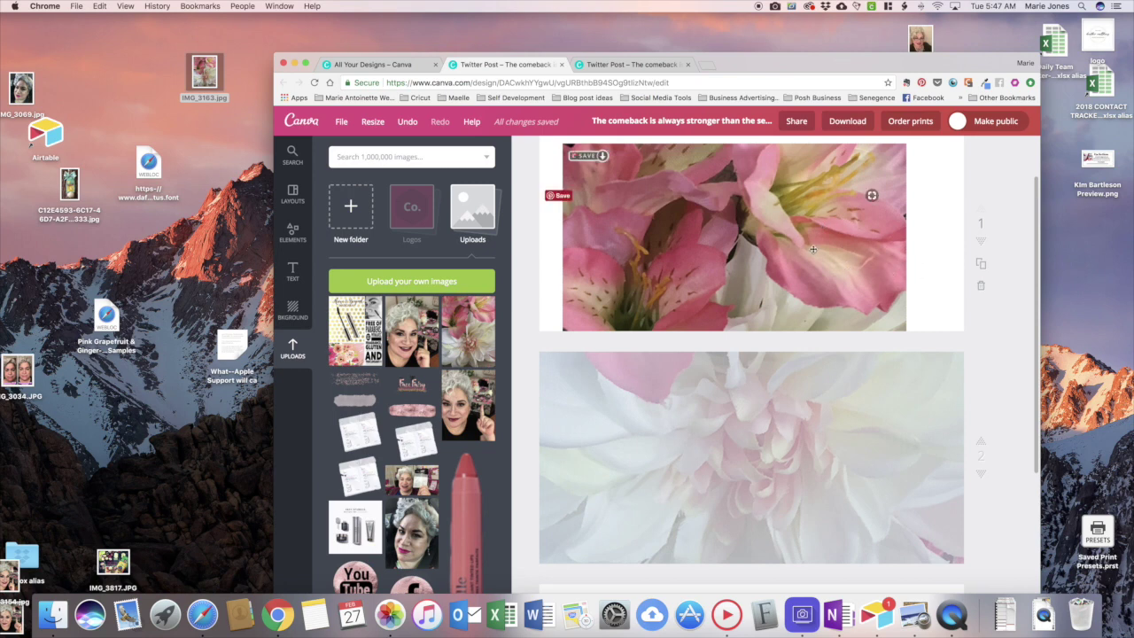
left_click(837, 234)
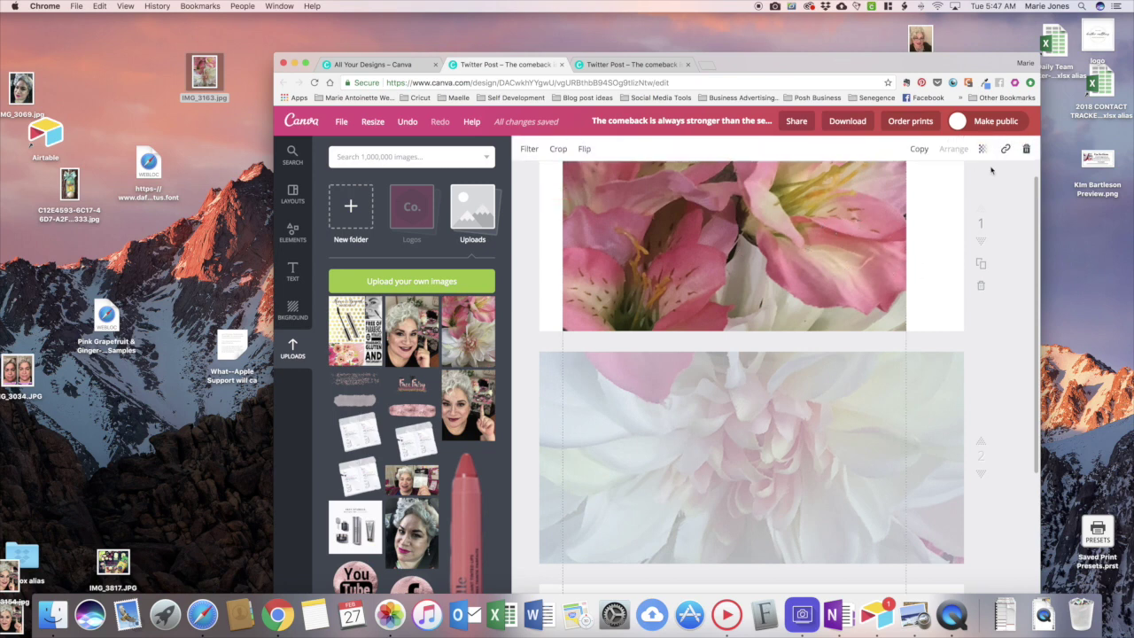
left_click(1026, 148)
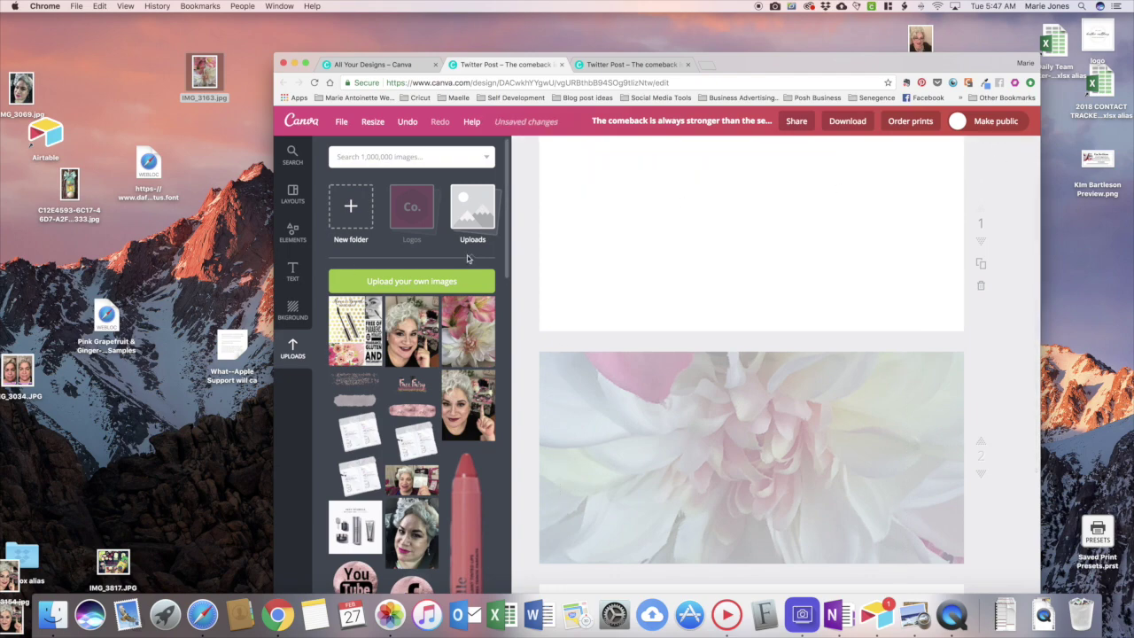
Find the landscape frame among Elements > Frames and place it on page 1.
left_click(293, 232)
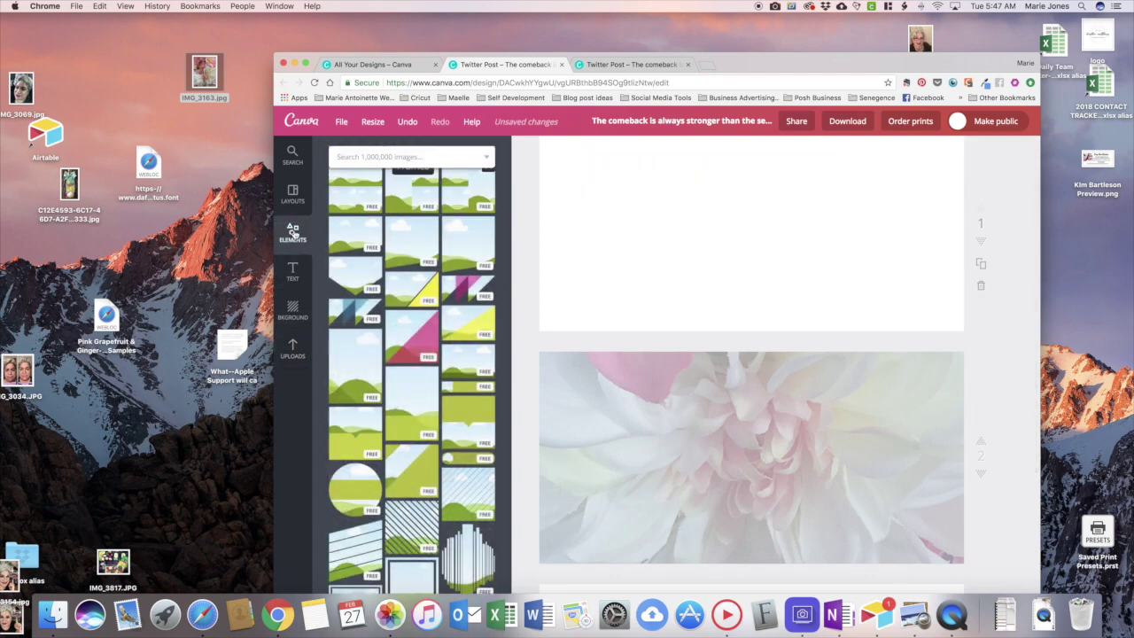
scroll(446, 404, "down", 2)
scroll(445, 404, "down", 2)
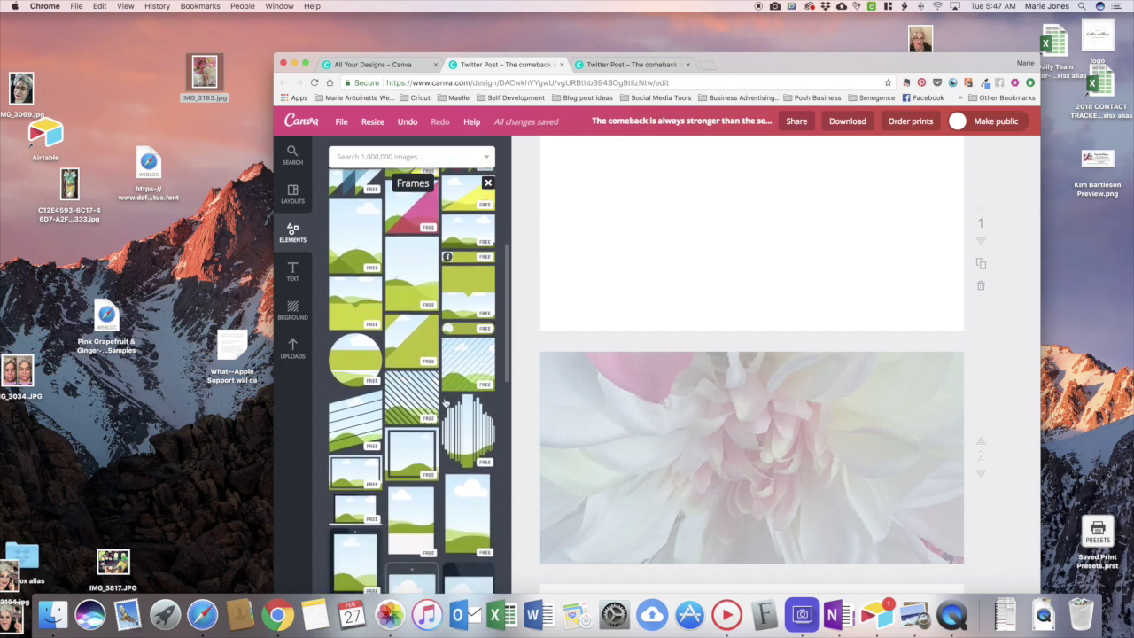
scroll(446, 404, "down", 1)
scroll(447, 398, "down", 1)
scroll(447, 401, "down", 1)
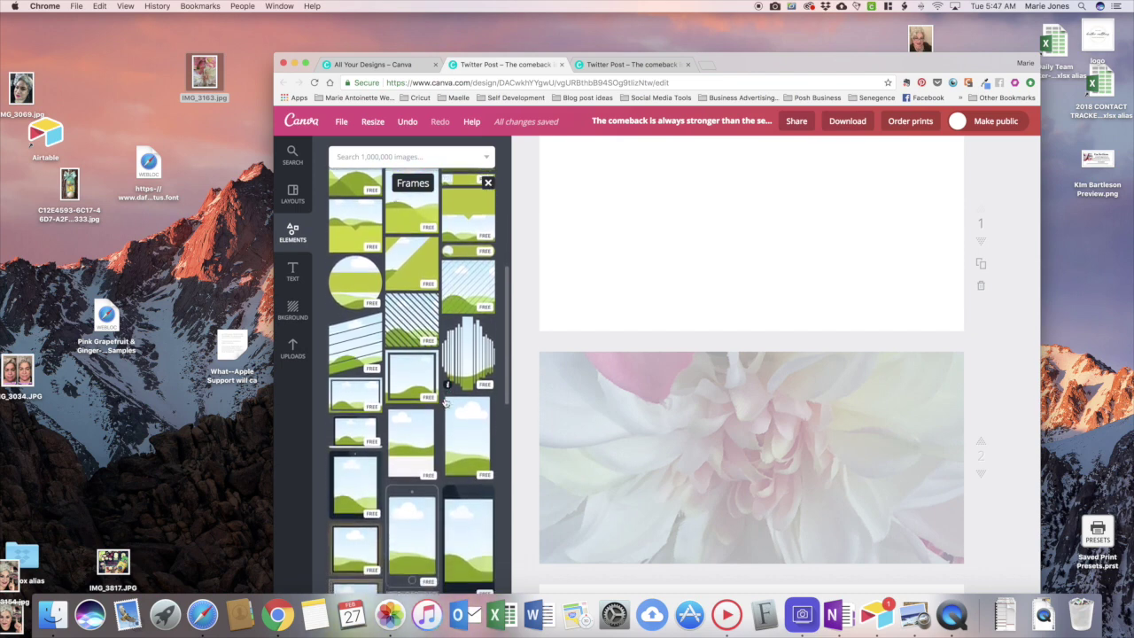
scroll(446, 403, "up", 1)
scroll(445, 404, "up", 2)
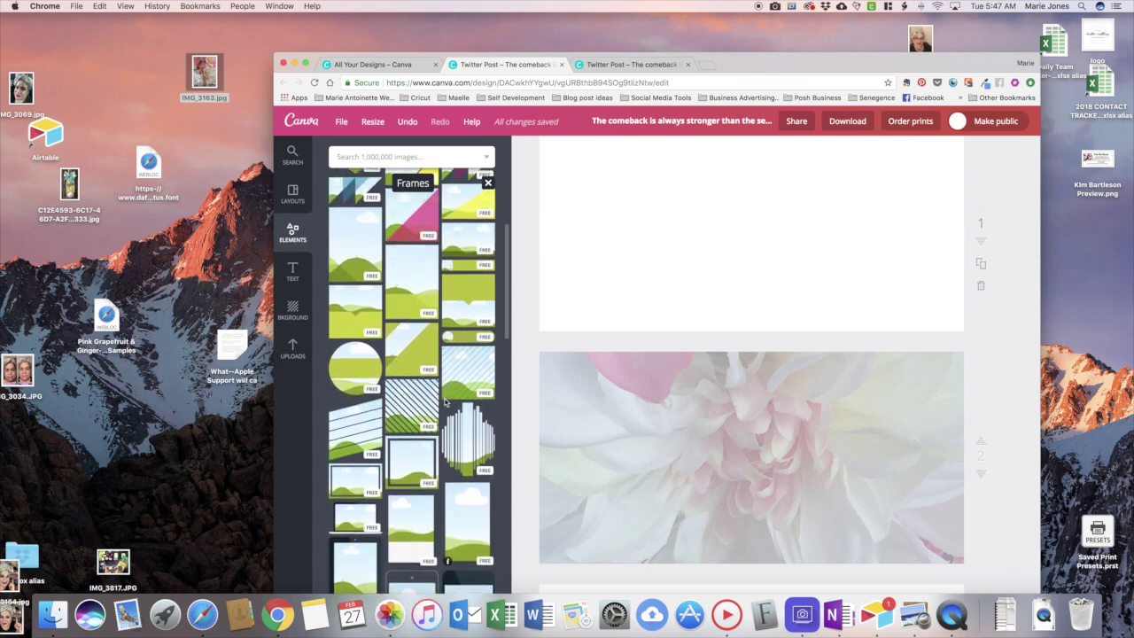
scroll(445, 403, "up", 1)
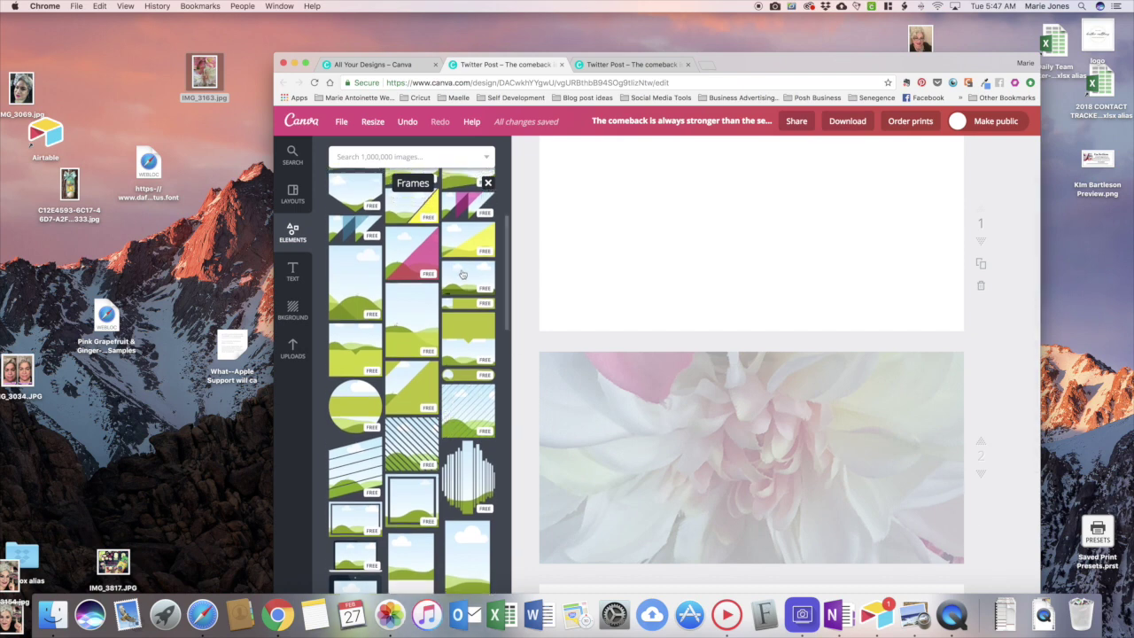
left_click_drag(446, 403, 674, 235)
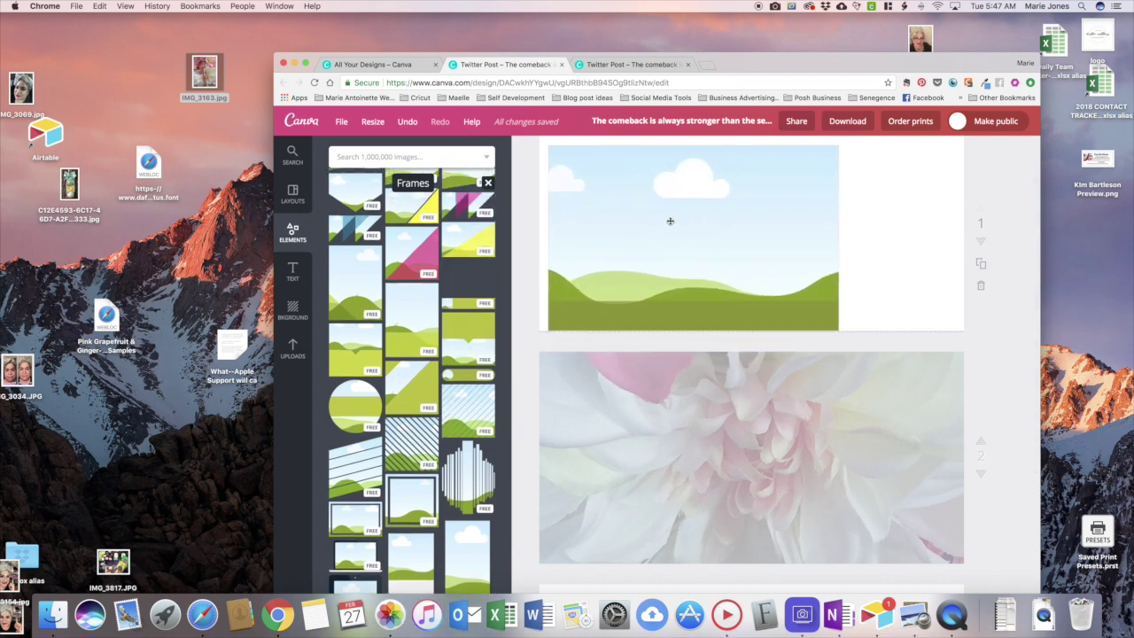
Align the landscape frame to page 1's left edge and stretch it across the full width.
scroll(687, 307, "up", 2)
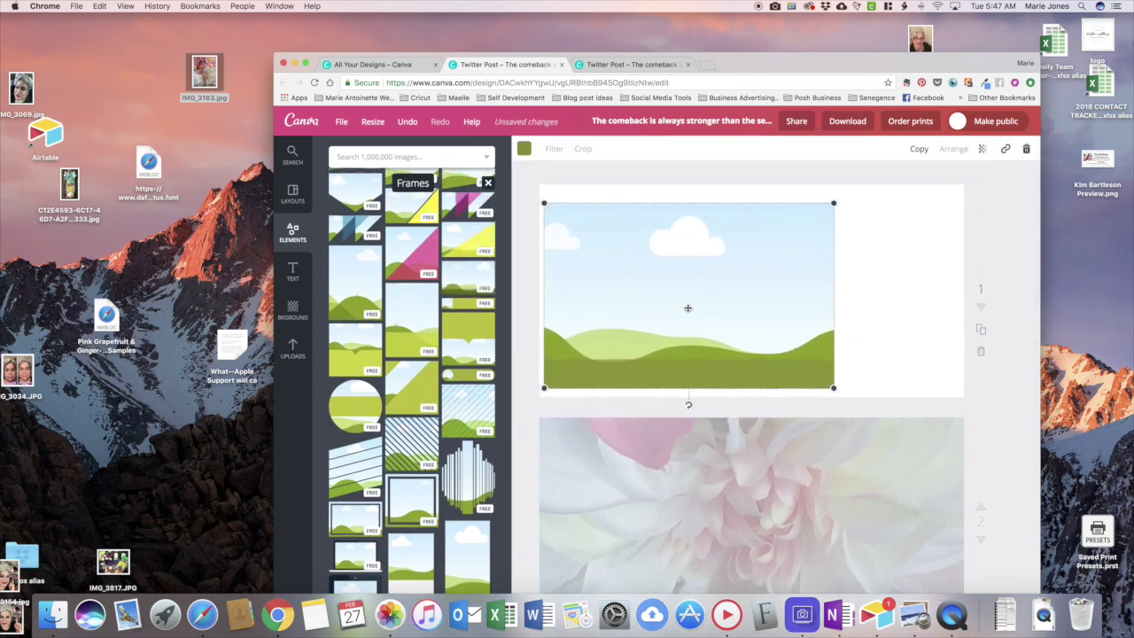
left_click_drag(544, 203, 530, 176)
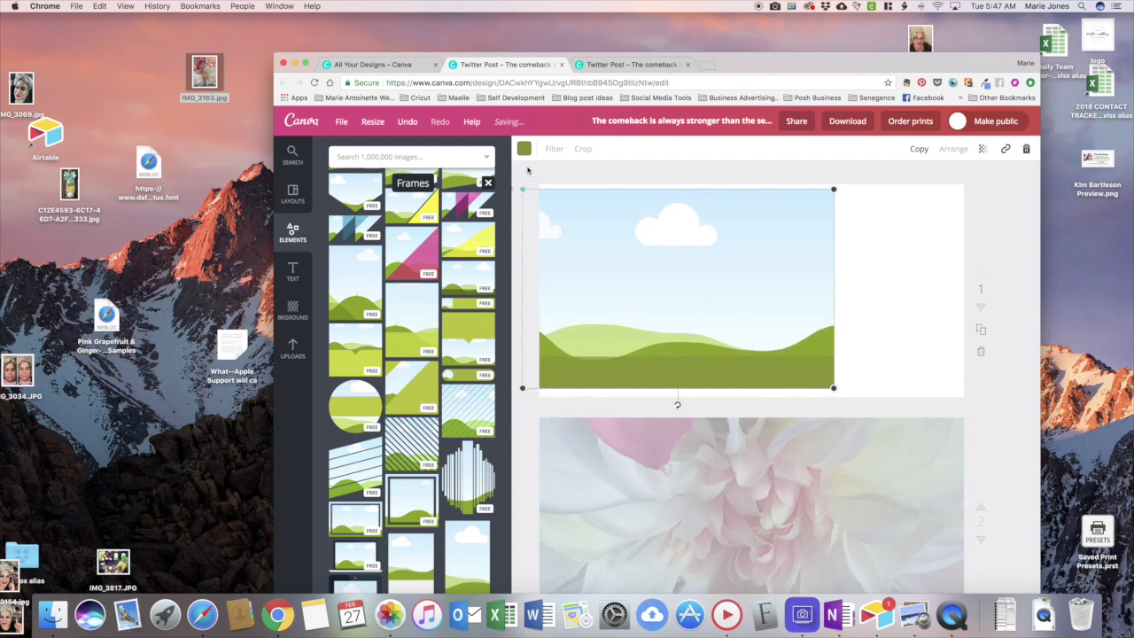
left_click_drag(716, 283, 700, 287)
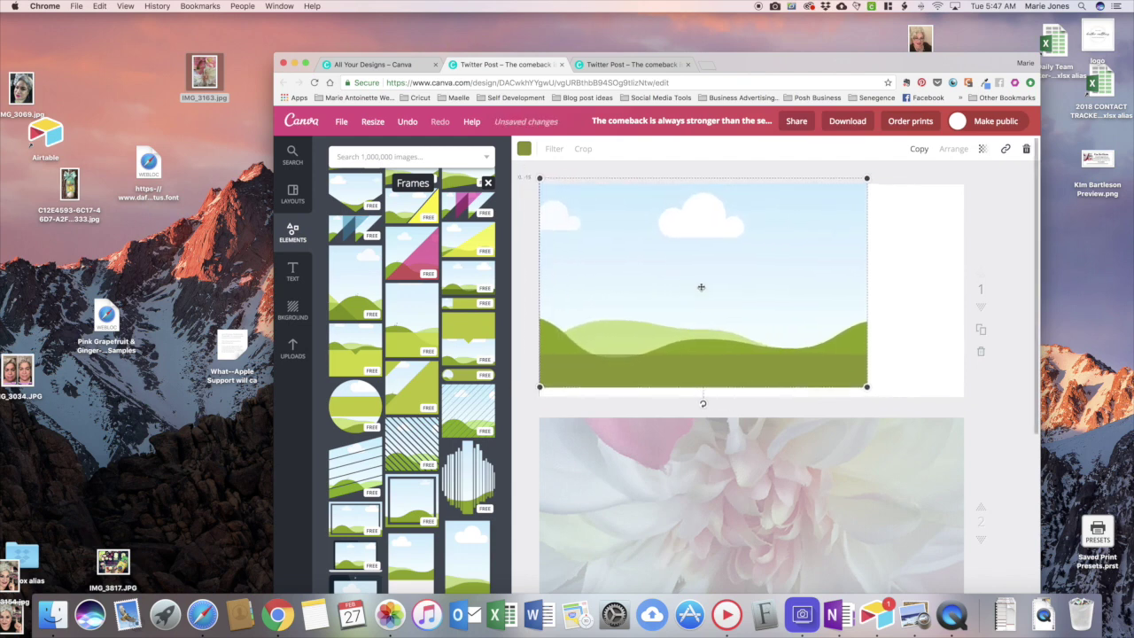
left_click_drag(866, 388, 1000, 432)
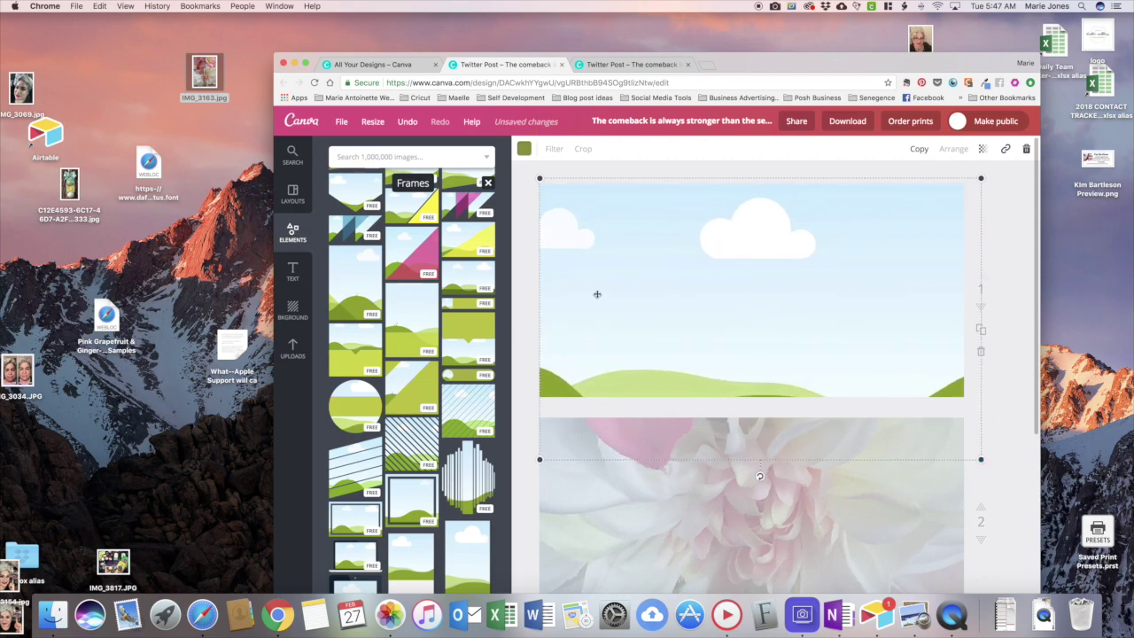
Fill the landscape frame with the uploaded flower photo, cropped to centre its pink middle.
left_click(294, 350)
left_click_drag(468, 332, 715, 270)
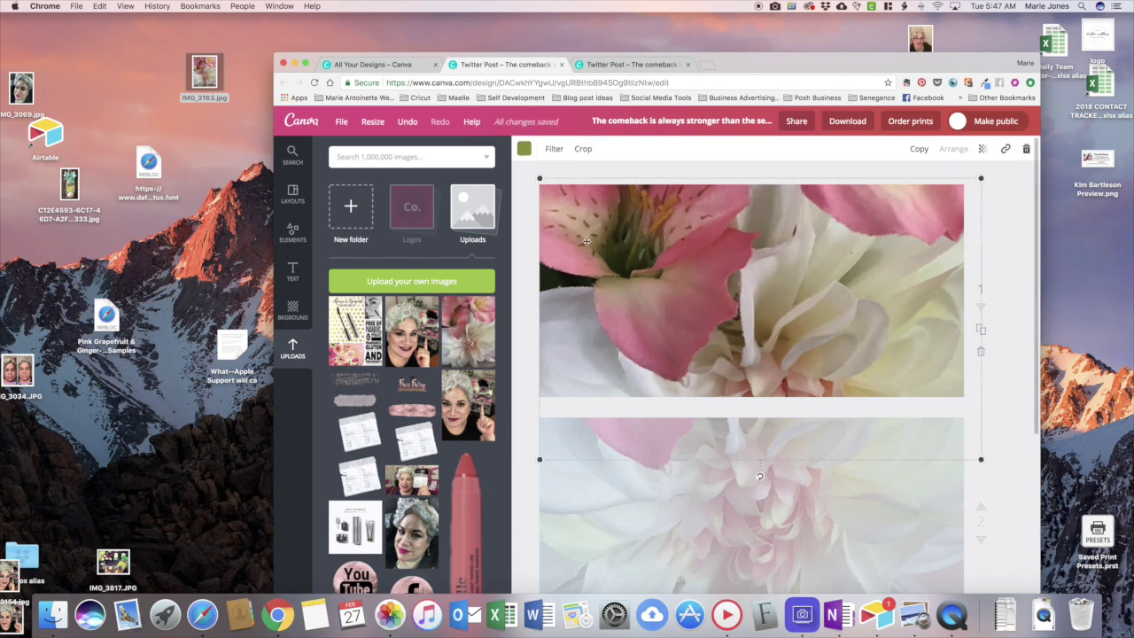
left_click(584, 149)
mouse_move(765, 340)
left_mouse_down()
mouse_move(755, 234)
mouse_move(735, 200)
left_mouse_up()
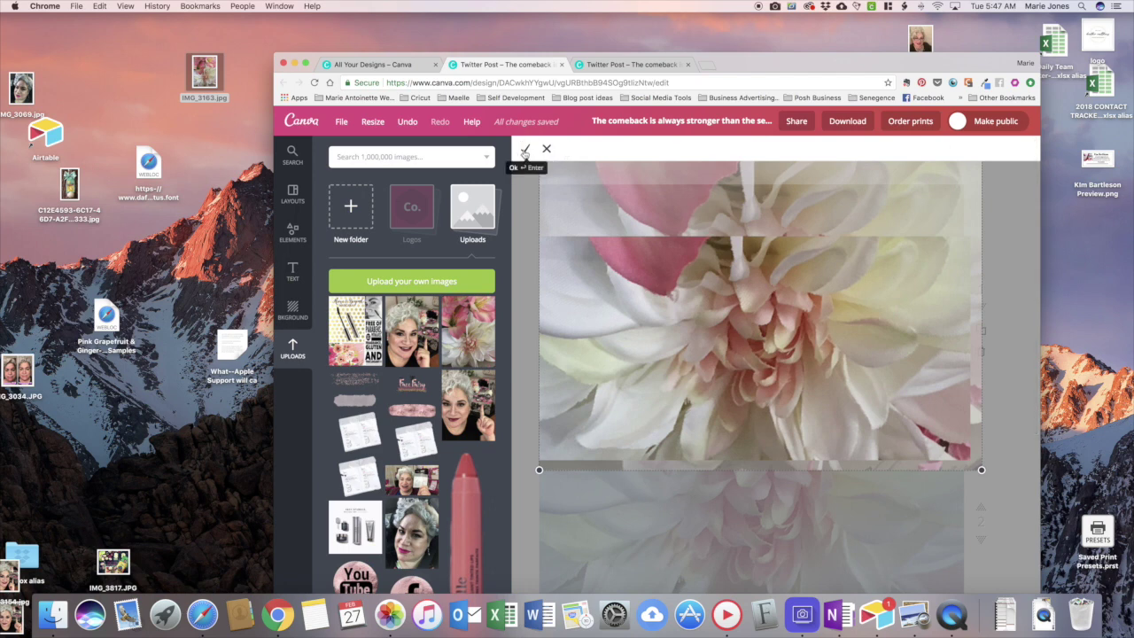
left_click(525, 151)
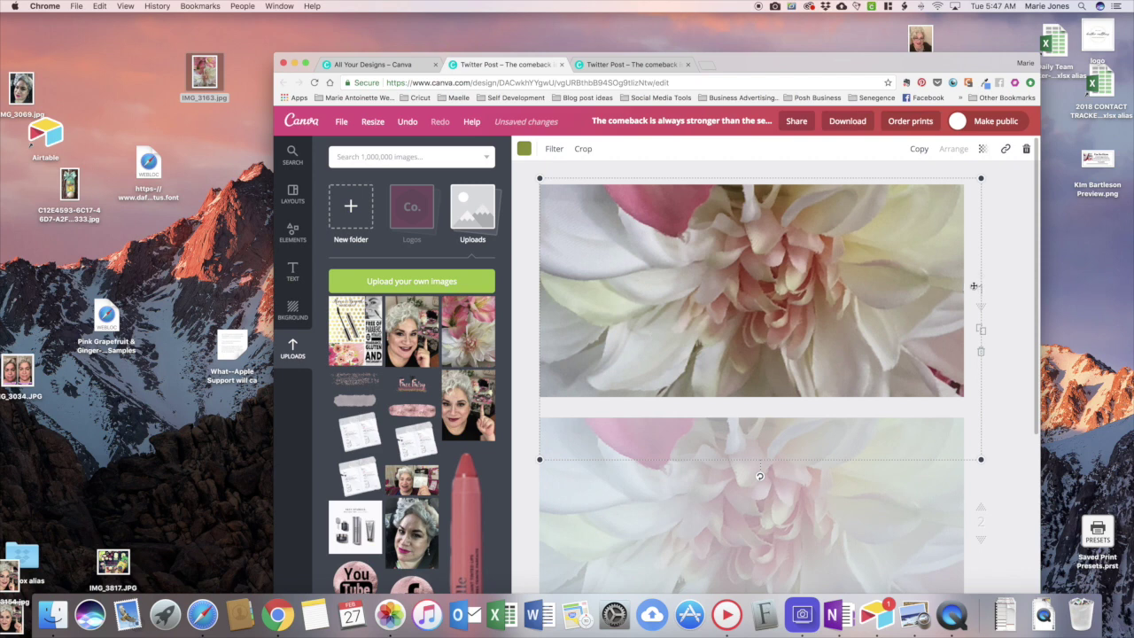
Apply the EDGE filter to the page-one flower photo.
left_click(553, 148)
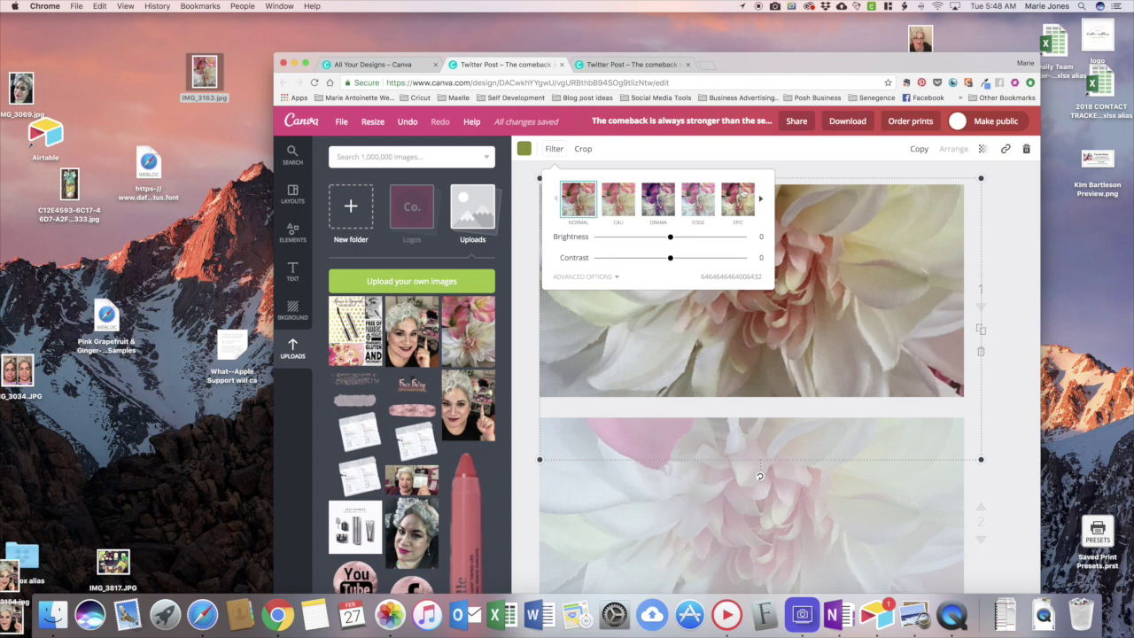
left_click(702, 207)
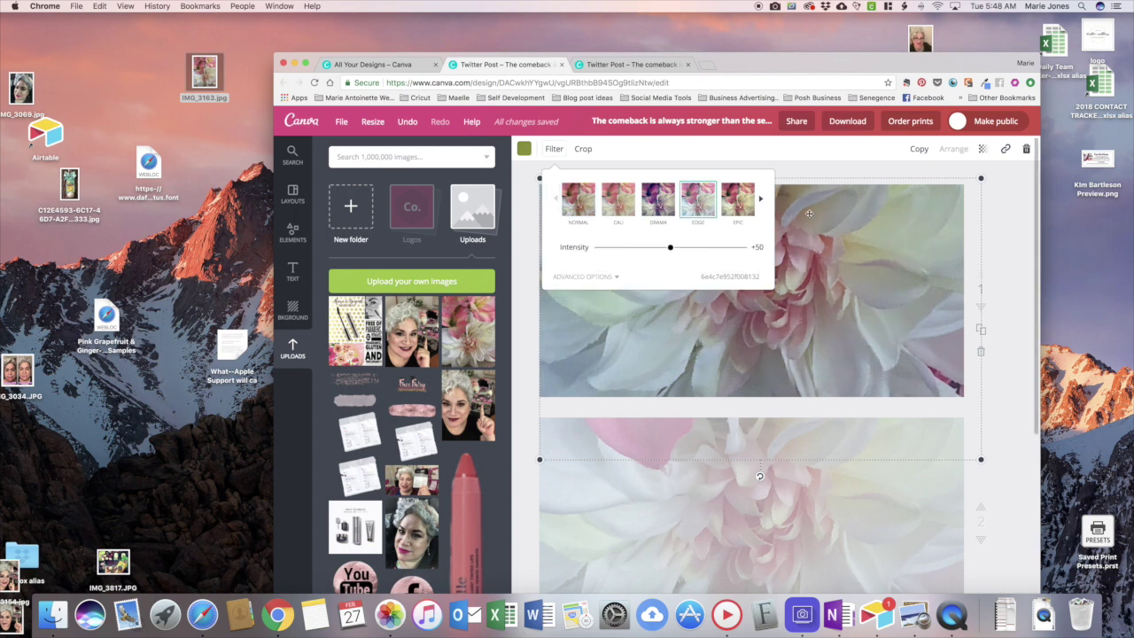
left_click(896, 249)
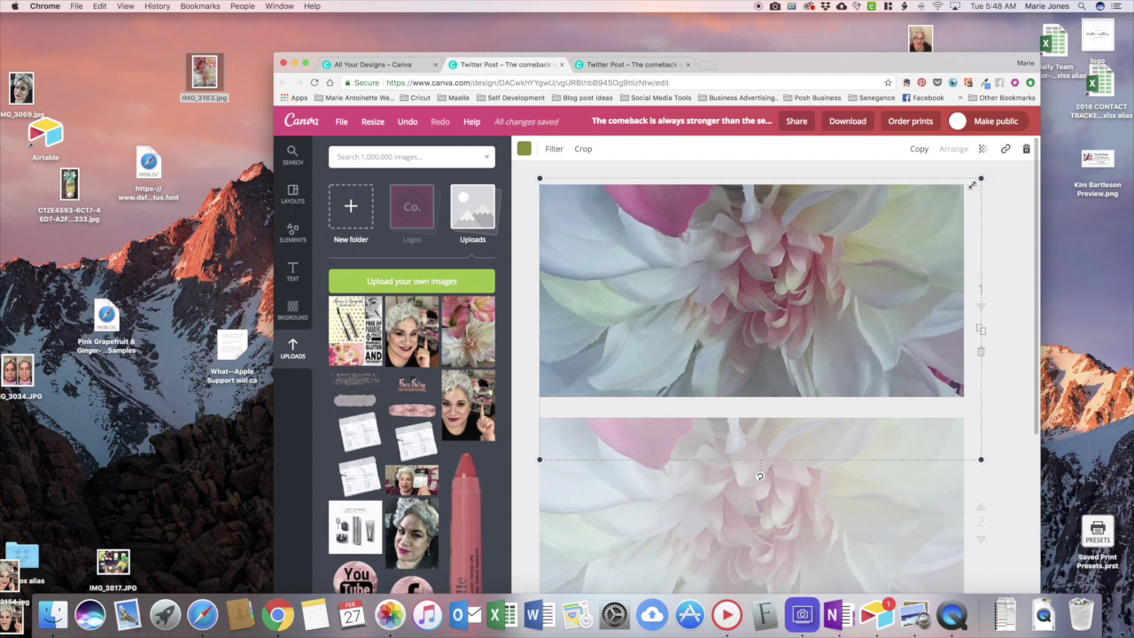
Lower the flower photo's transparency to 51.
left_click(983, 150)
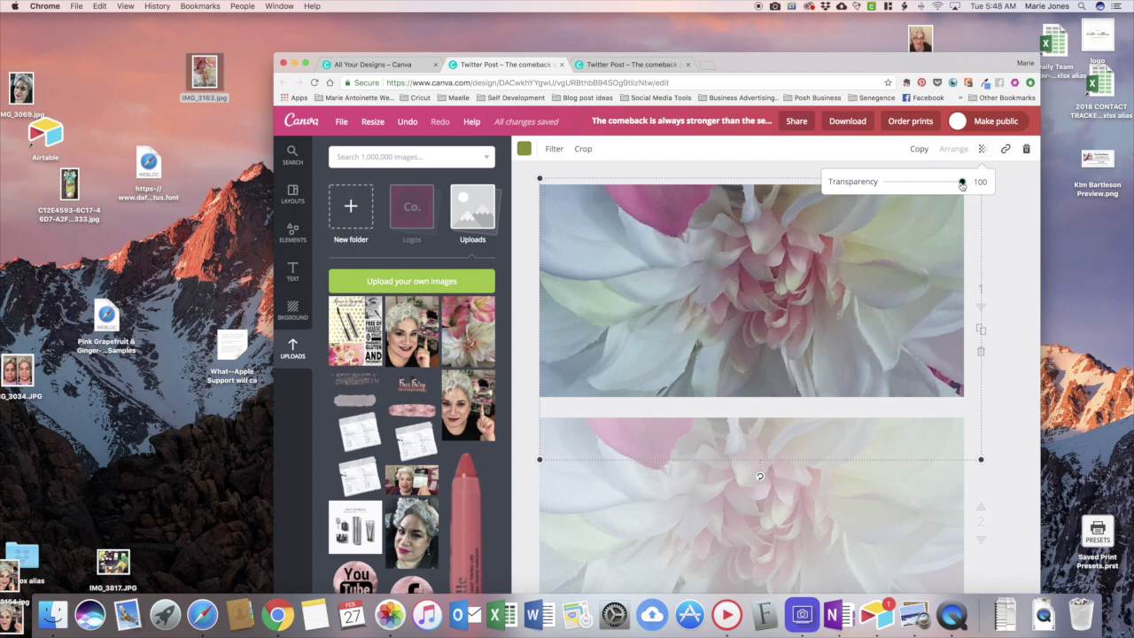
left_click_drag(962, 183, 928, 187)
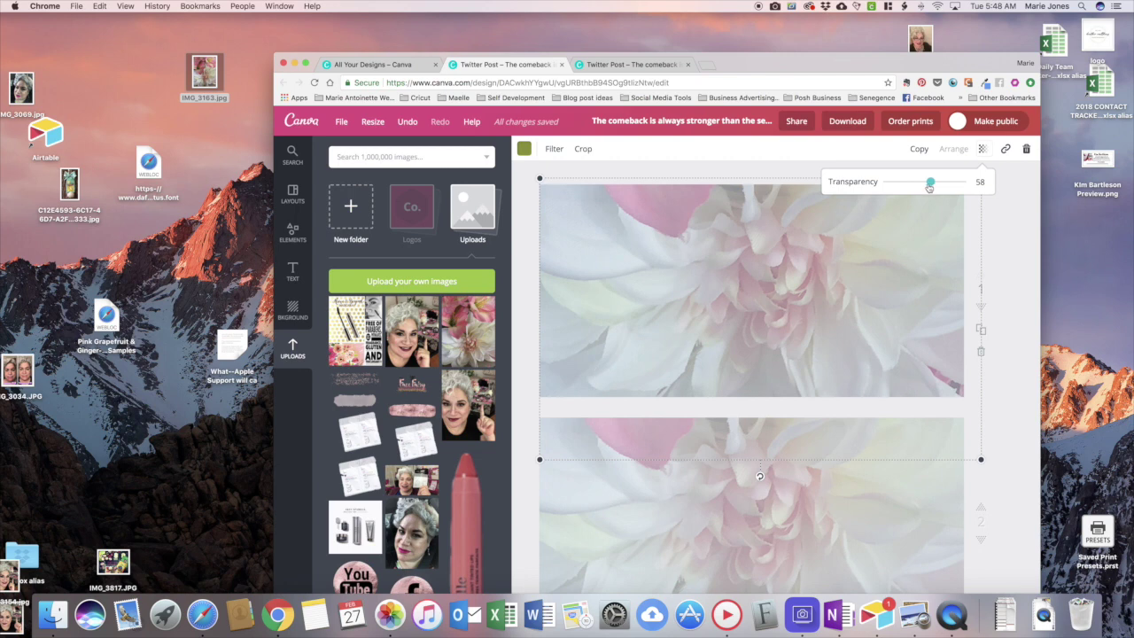
left_click_drag(928, 186, 925, 187)
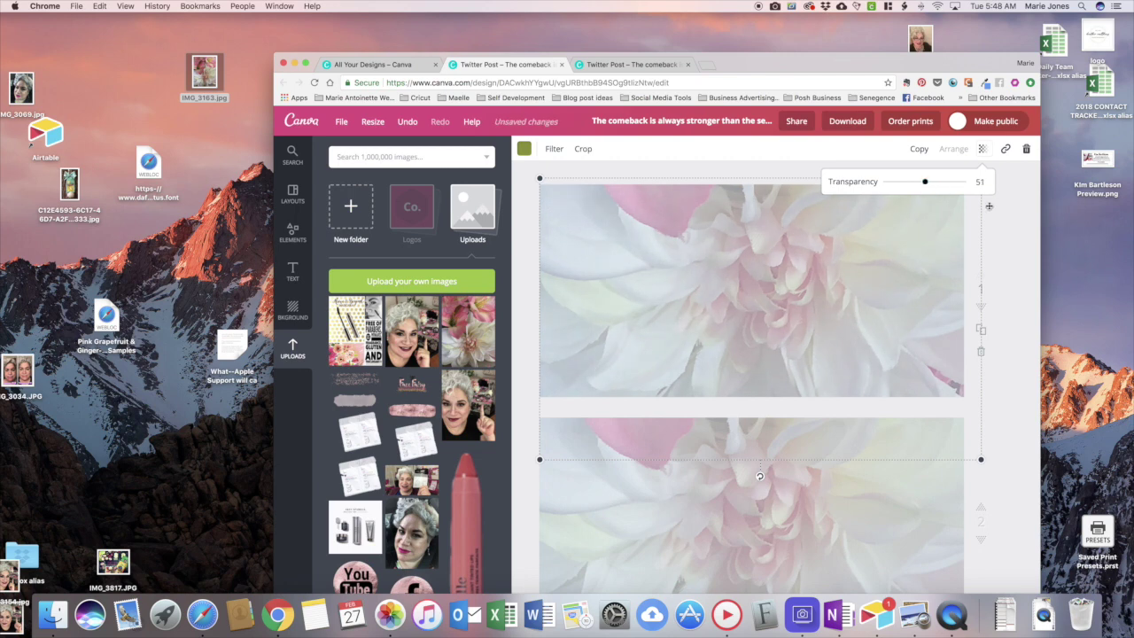
left_click(1015, 247)
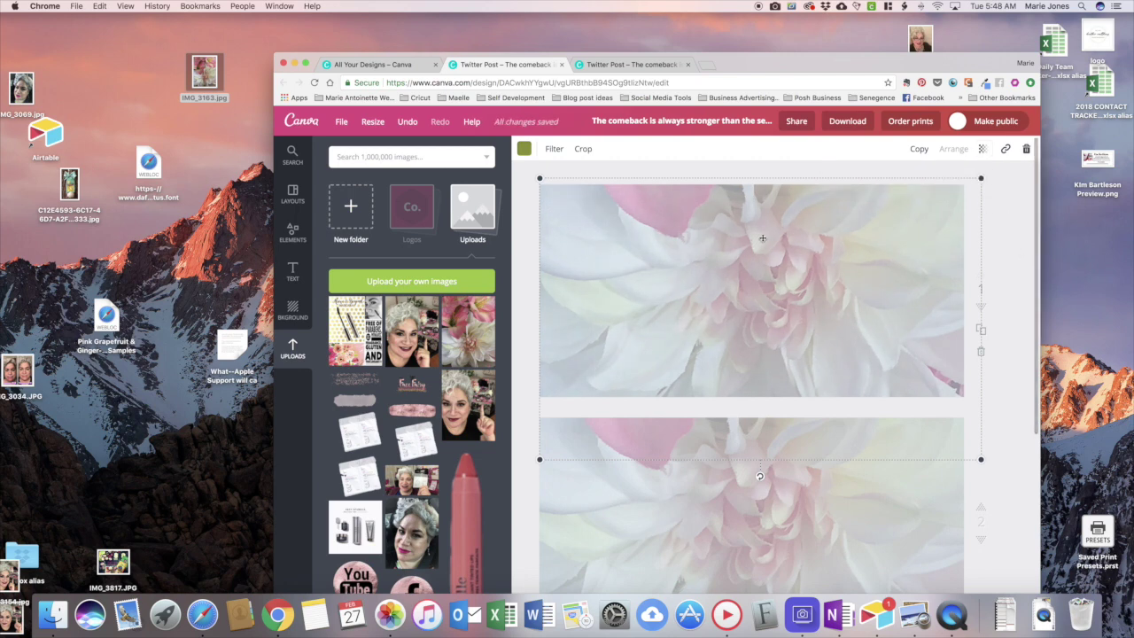
Download only page 1 of the design as a PNG.
left_click(849, 123)
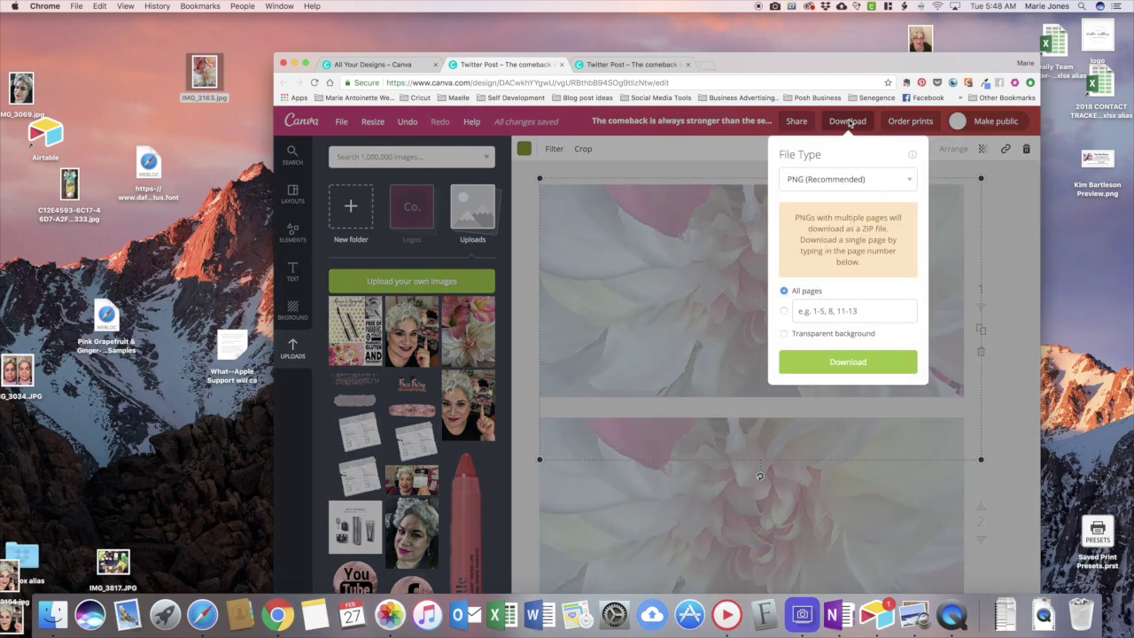
left_click(784, 312)
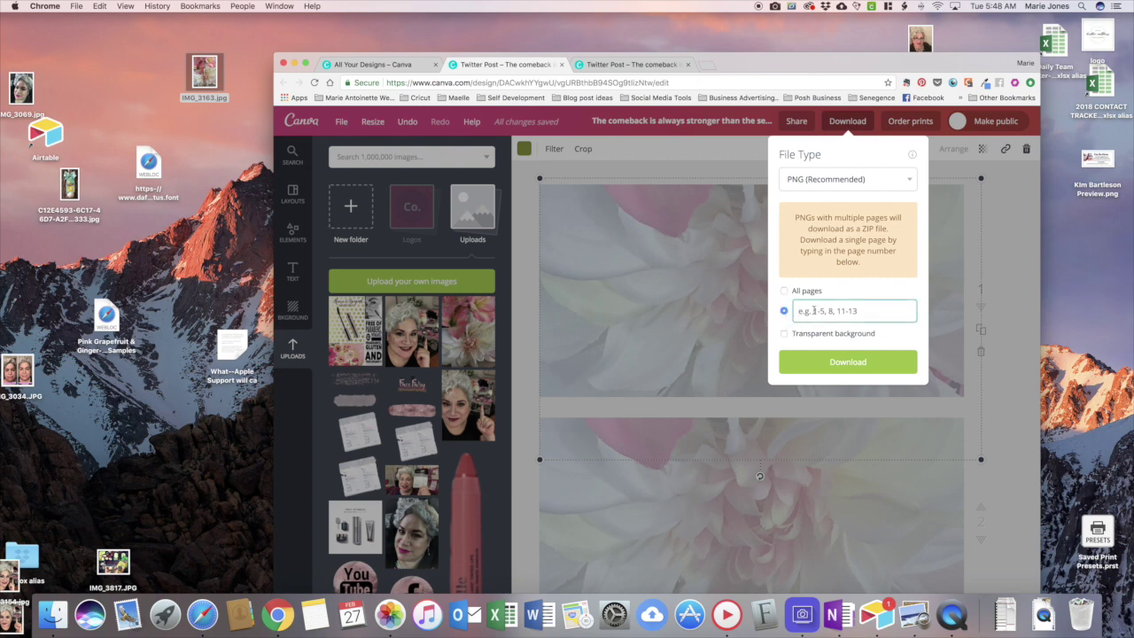
type("1")
left_click(842, 363)
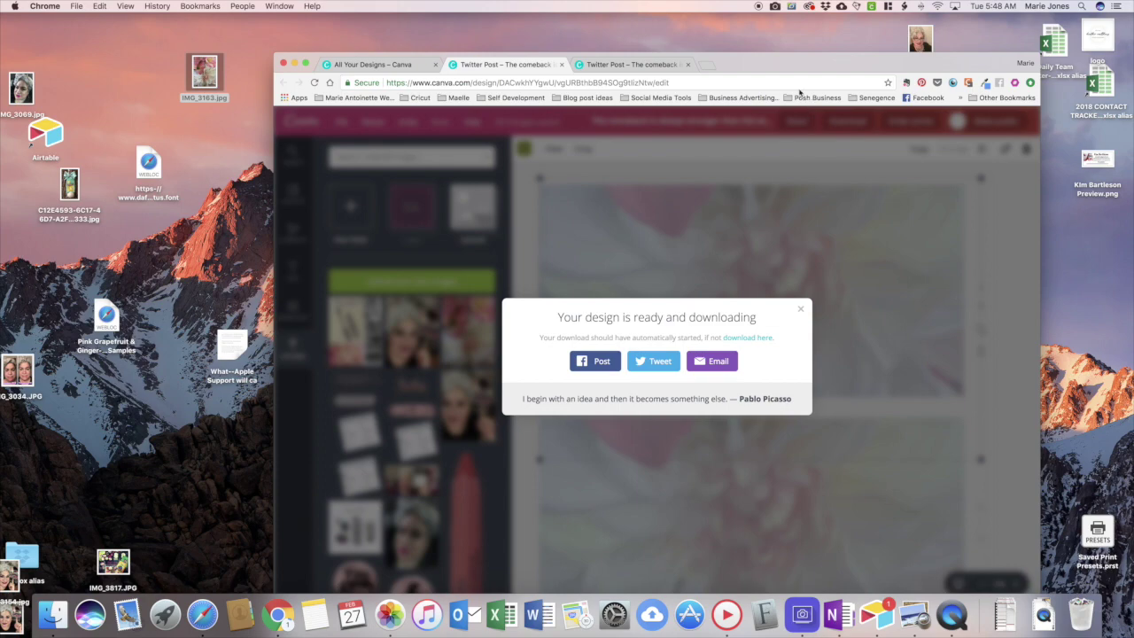
Dismiss the download confirmation and open the downloaded flower PNG in Preview.
left_click_drag(768, 63, 779, 46)
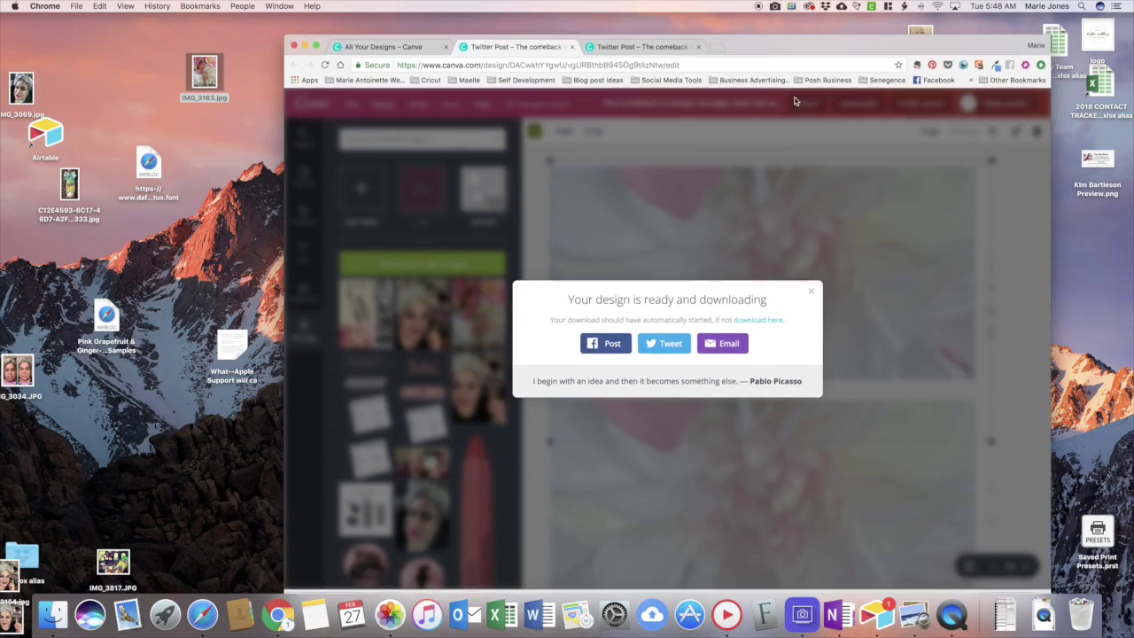
left_click(812, 292)
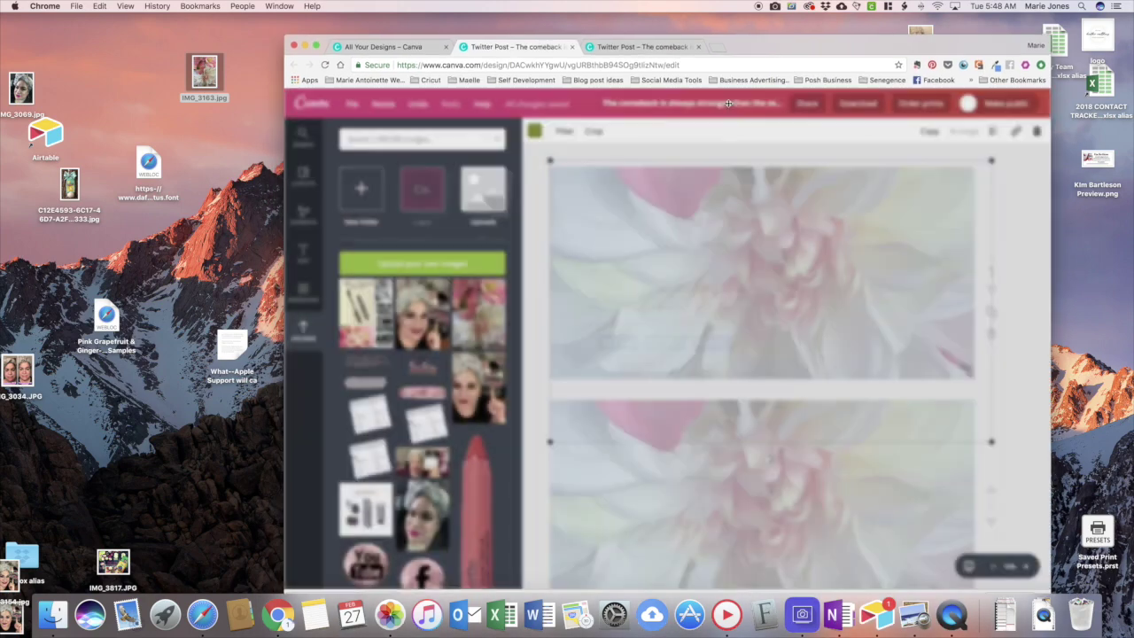
left_click_drag(759, 57, 798, 36)
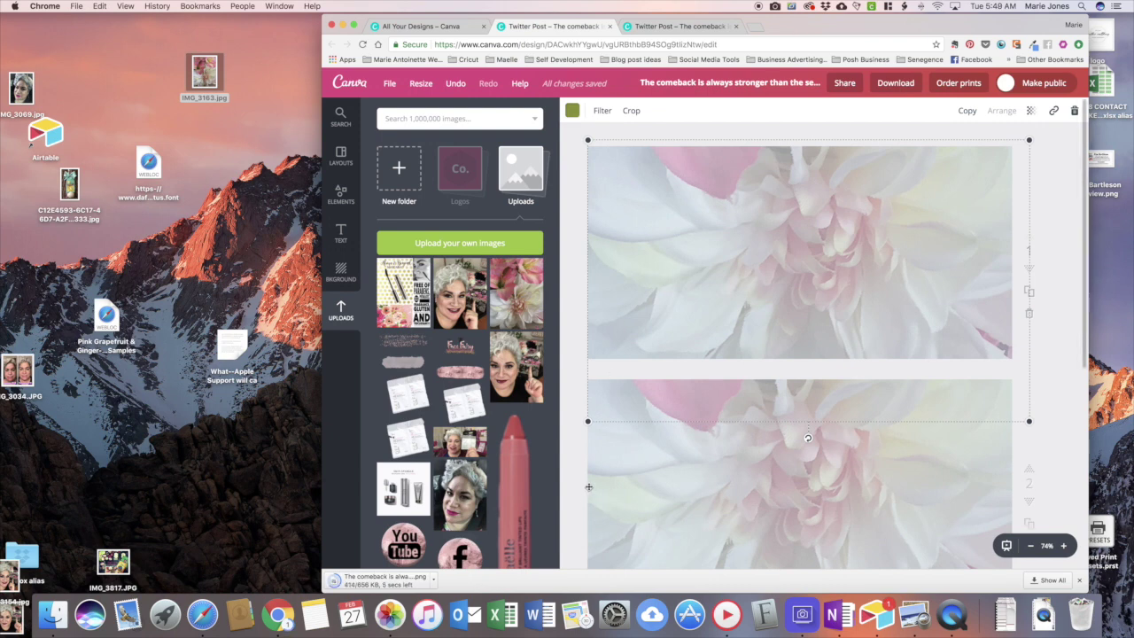
left_click(437, 579)
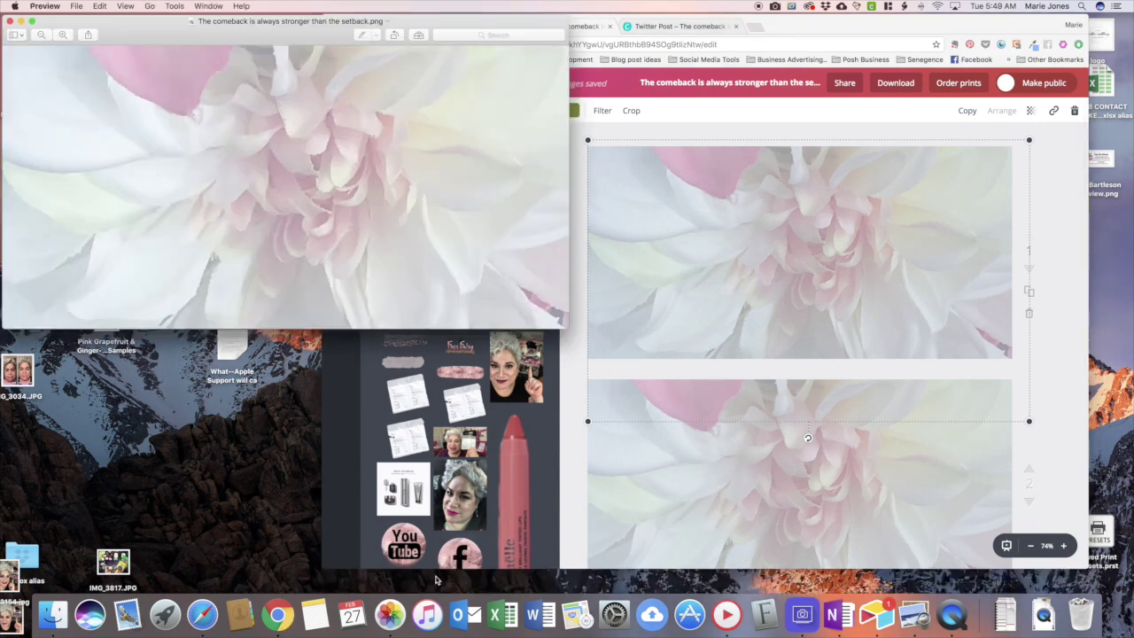